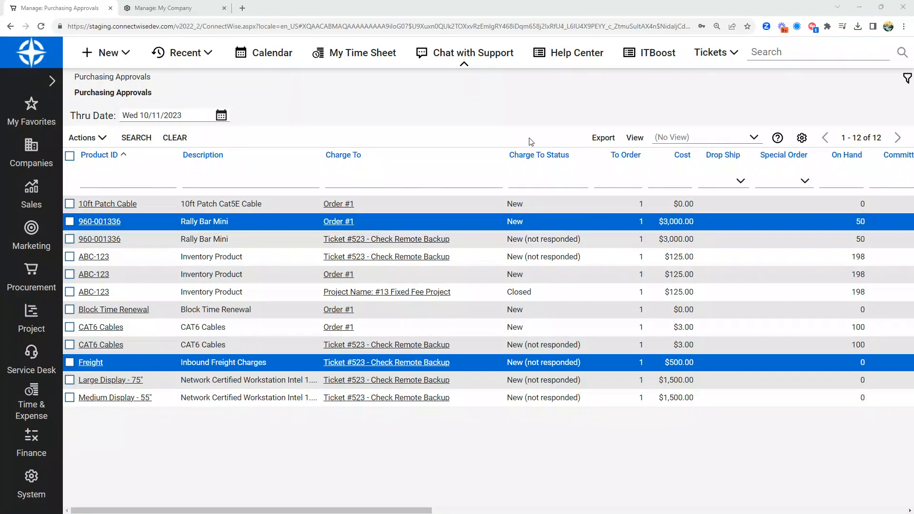
# - Create a new Purchasing Approvals view named "Service Tickets" and share it with everyone
pyautogui.click(635, 138)
pyautogui.click(309, 174)
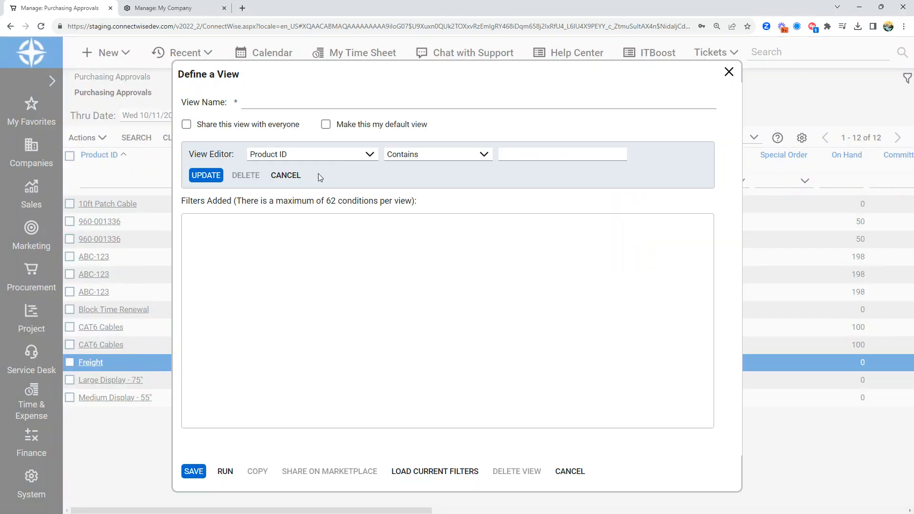
pyautogui.click(330, 104)
pyautogui.write('Ser')
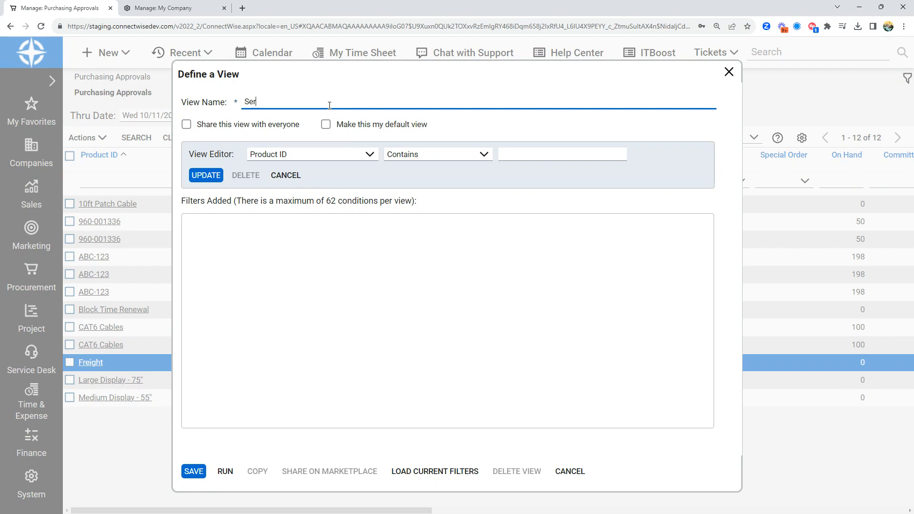
pyautogui.write('vice Tickets')
pyautogui.click(284, 127)
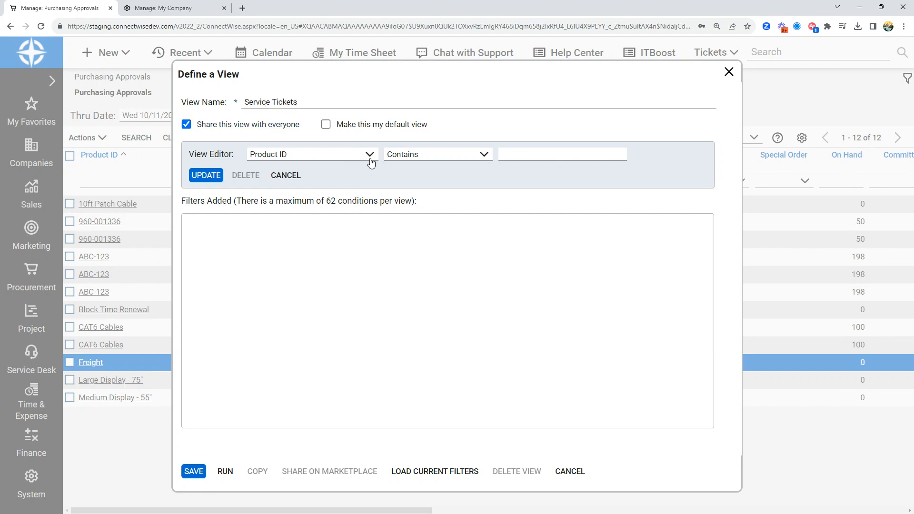
# - Add a filter for Charge To containing "Ticket #" to the Service Tickets view, then run and save the view
pyautogui.click(370, 159)
pyautogui.click(328, 200)
pyautogui.click(506, 153)
pyautogui.write('S')
pyautogui.press('BackSpace')
pyautogui.write('Ticket')
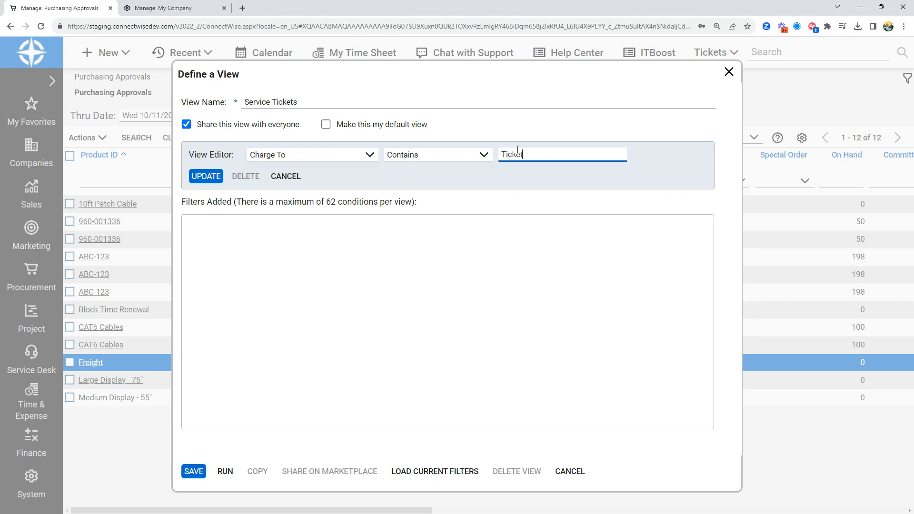
pyautogui.write(' #')
pyautogui.click(206, 176)
pyautogui.click(226, 472)
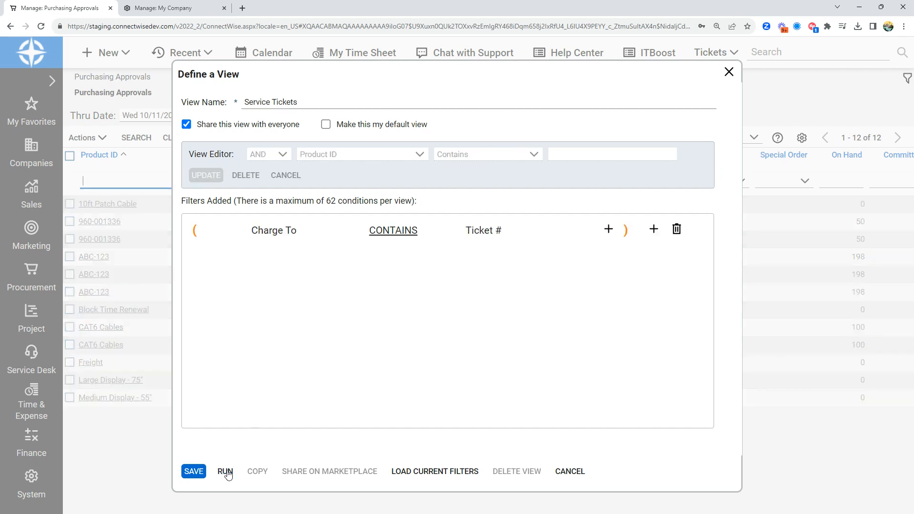
pyautogui.moveTo(502, 76); pyautogui.dragTo(482, 68)
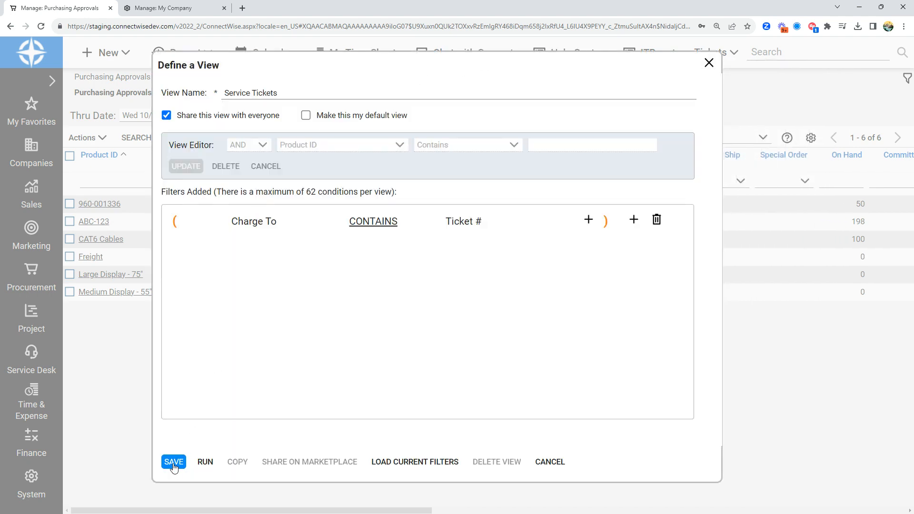
pyautogui.click(174, 465)
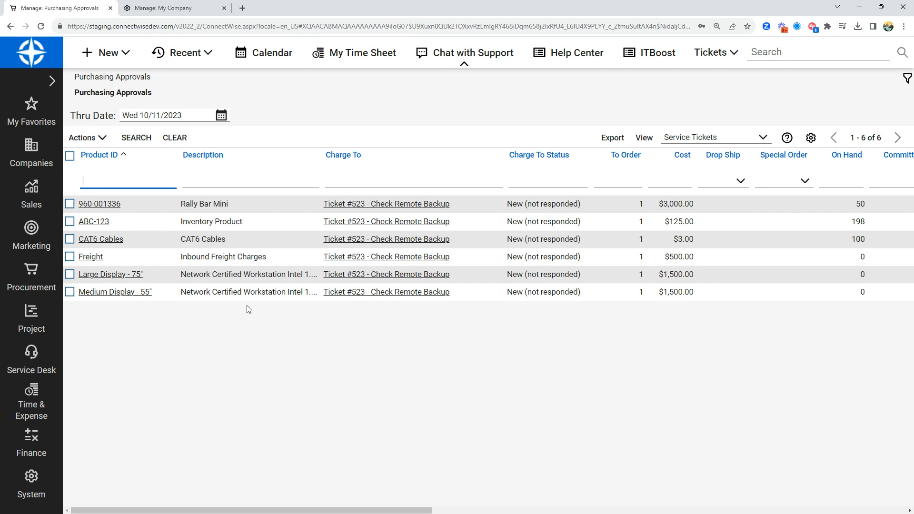
# - Reset the approvals list to no view and review the Freight item's product record and product setup
pyautogui.click(763, 138)
pyautogui.click(724, 152)
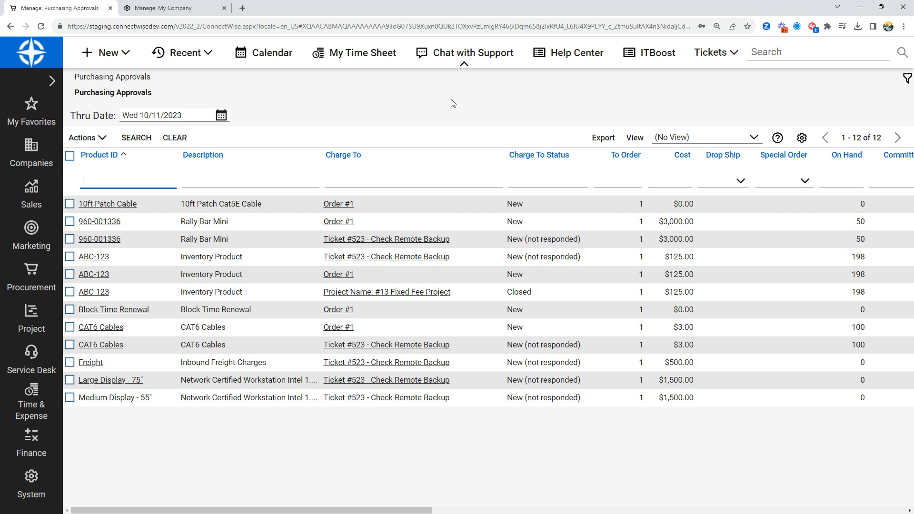
pyautogui.click(90, 363)
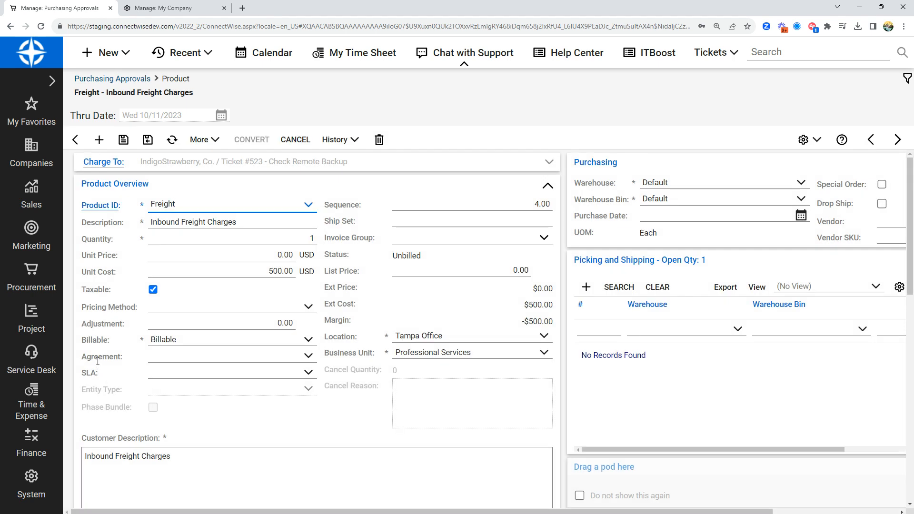
pyautogui.click(98, 207)
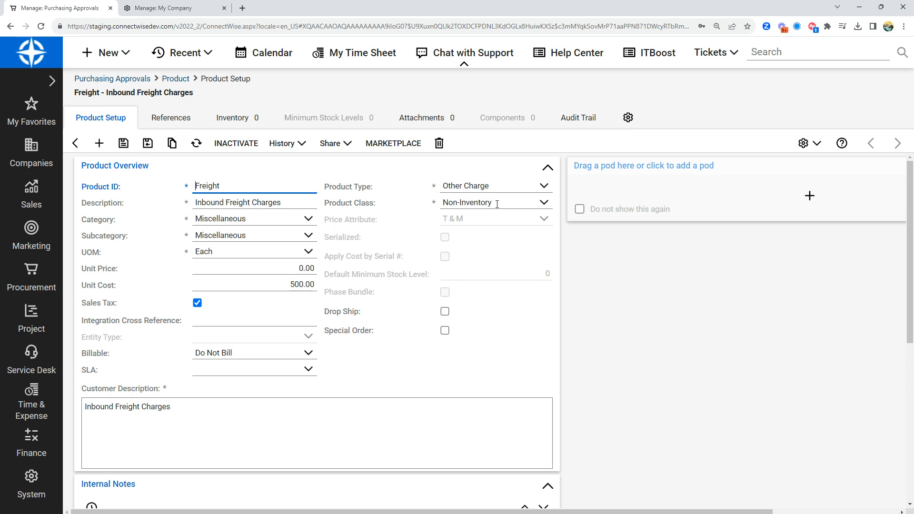
pyautogui.click(75, 144)
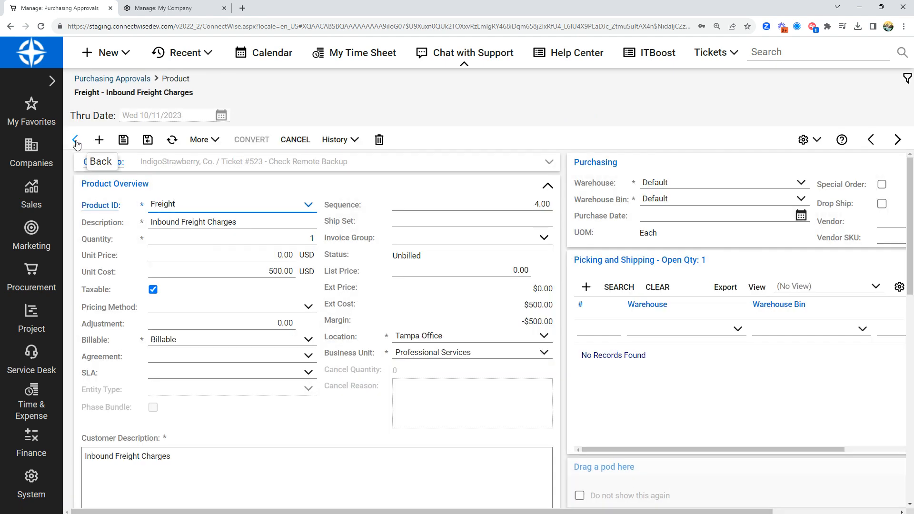
pyautogui.click(76, 141)
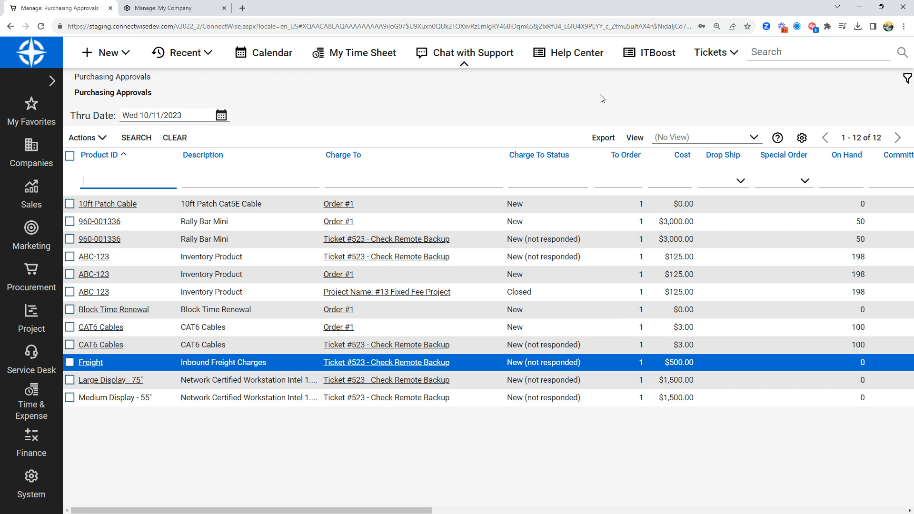
# - Create a new Purchasing Approvals view named "Auto Pick and Ship" and share it with everyone
pyautogui.click(635, 138)
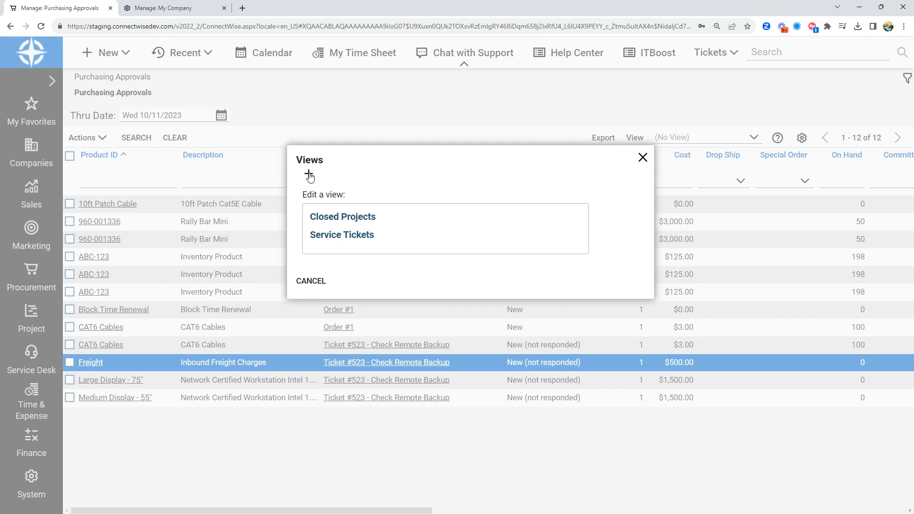
pyautogui.click(308, 175)
pyautogui.click(291, 104)
pyautogui.write('Auto Pick and Ship')
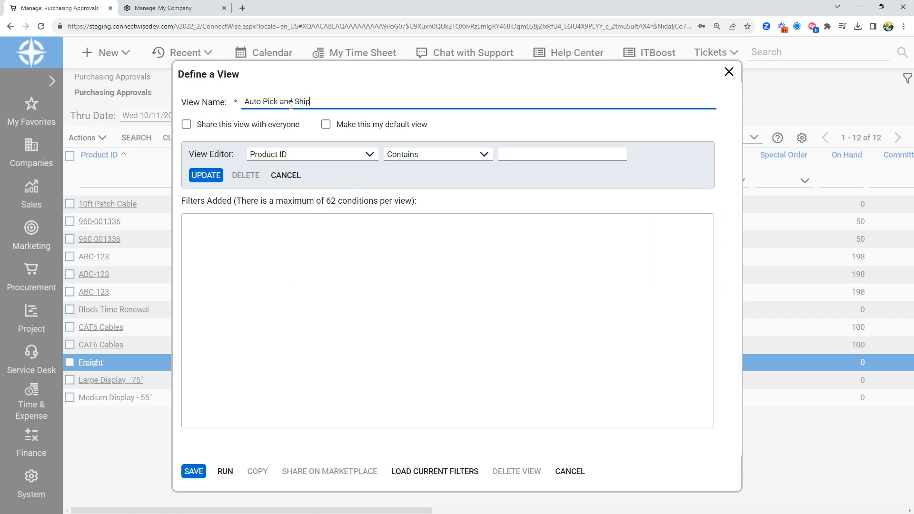
pyautogui.click(275, 124)
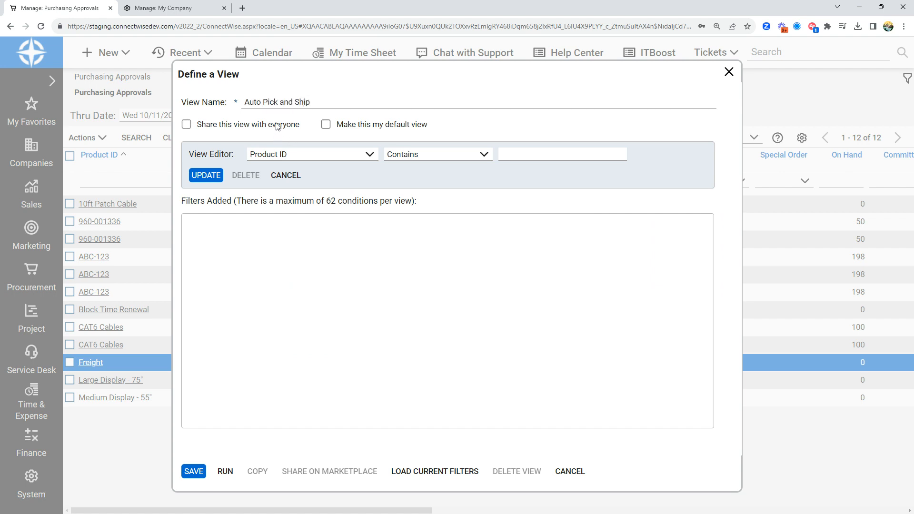
# - Add a filter for Product ID containing "Freight" to the Auto Pick and Ship view, then run and save the view
pyautogui.click(530, 155)
pyautogui.write('Fright')
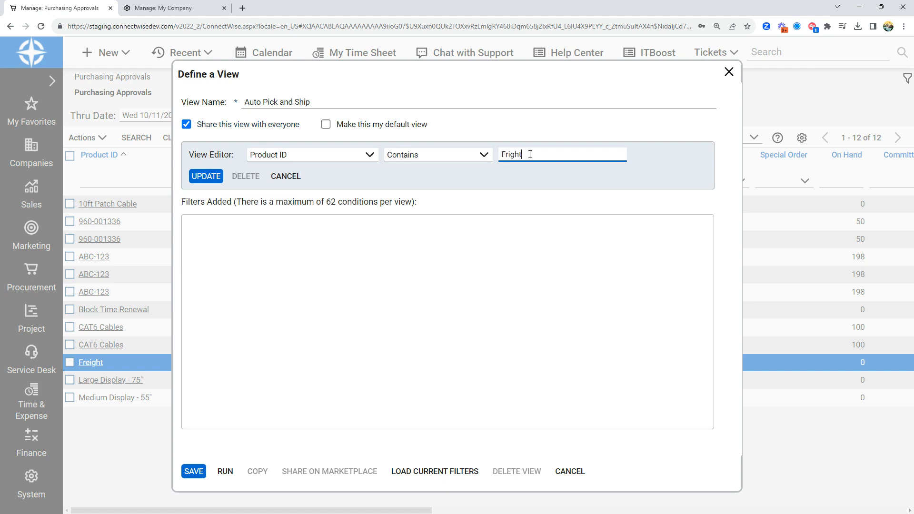
pyautogui.press('BackSpace')
pyautogui.press('BackSpace')
pyautogui.press('BackSpace')
pyautogui.press('BackSpace')
pyautogui.write('eight')
pyautogui.click(212, 177)
pyautogui.click(224, 471)
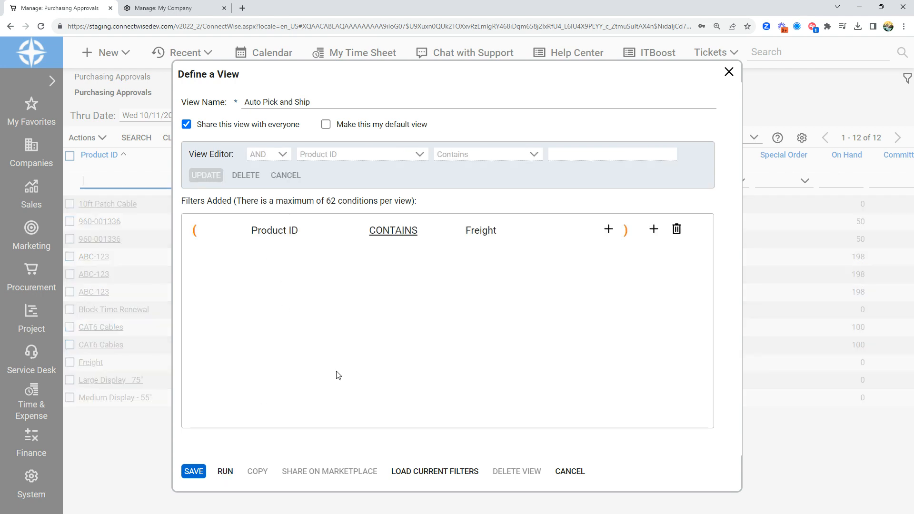
pyautogui.click(193, 471)
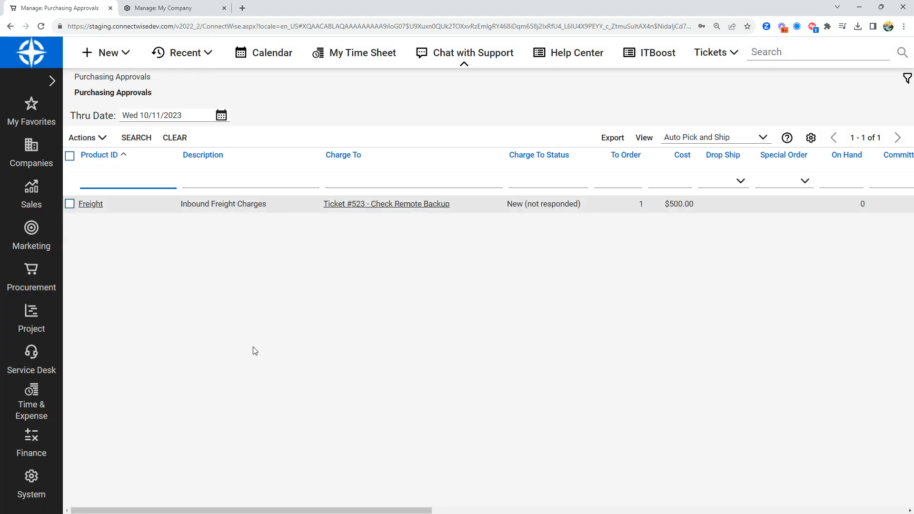
# - Ship the Freight product listed in the Auto Pick and Ship view using the Ship Products action
pyautogui.click(69, 156)
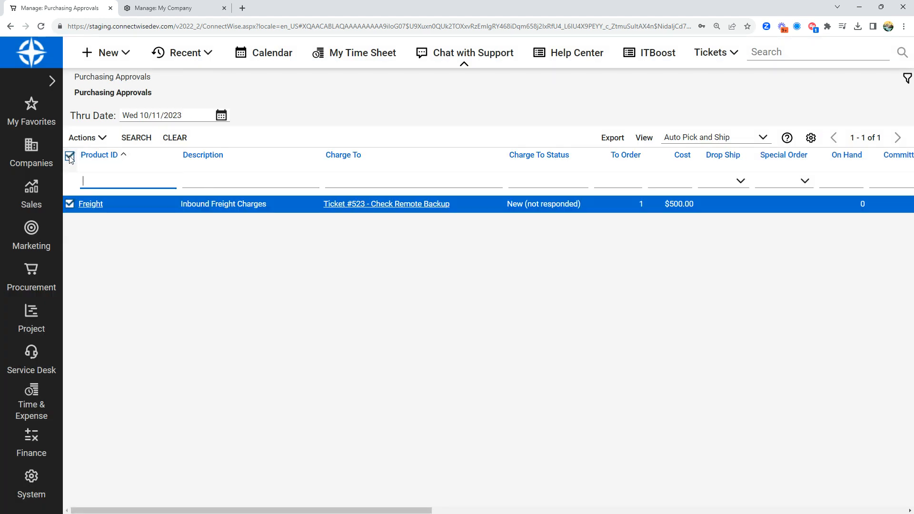
pyautogui.click(91, 141)
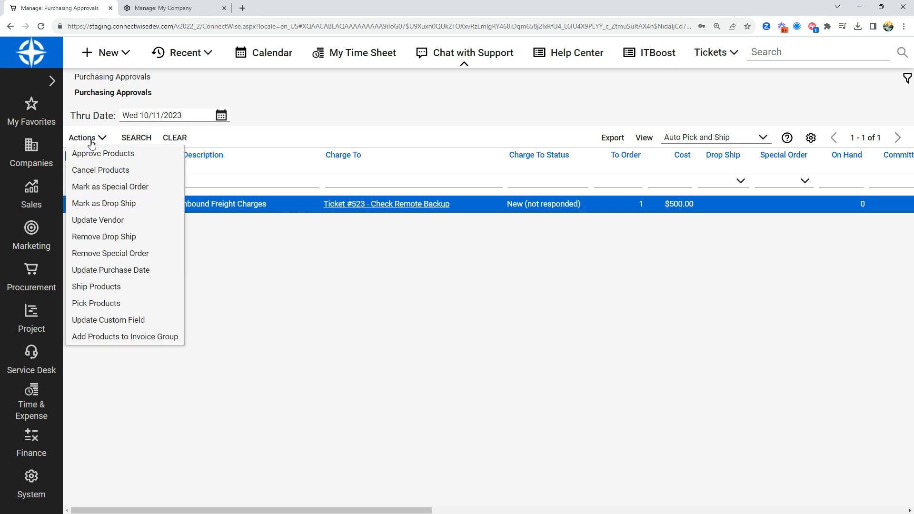
pyautogui.click(119, 287)
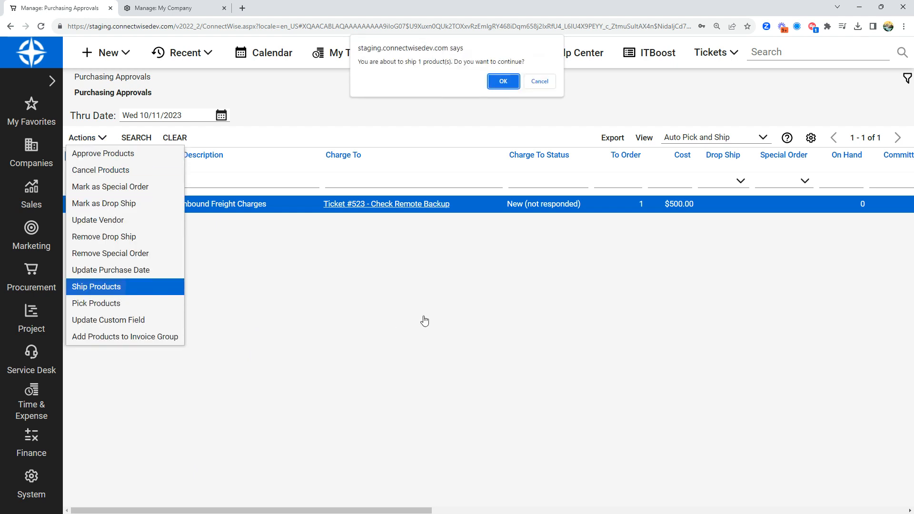
pyautogui.click(500, 82)
pyautogui.click(338, 359)
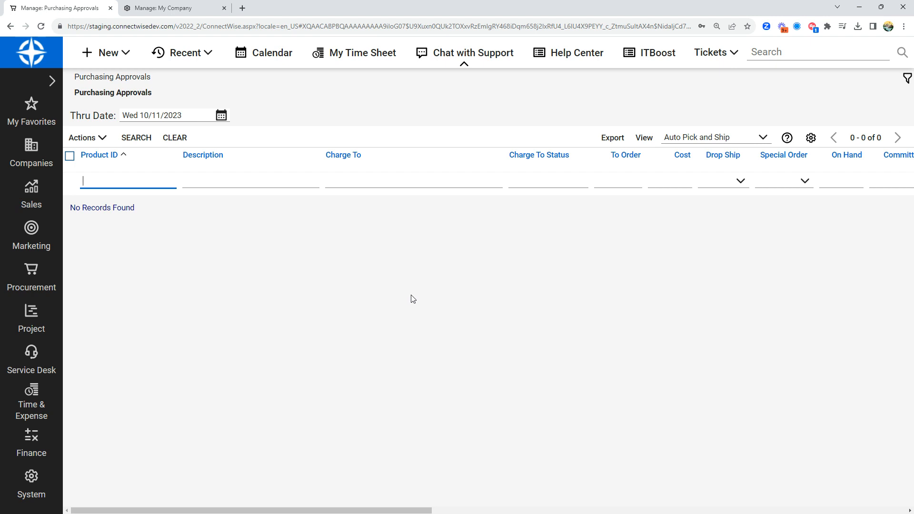
# - Add an OR condition for Product ID containing "Shipping" to the Auto Pick and Ship view and save it
pyautogui.click(645, 138)
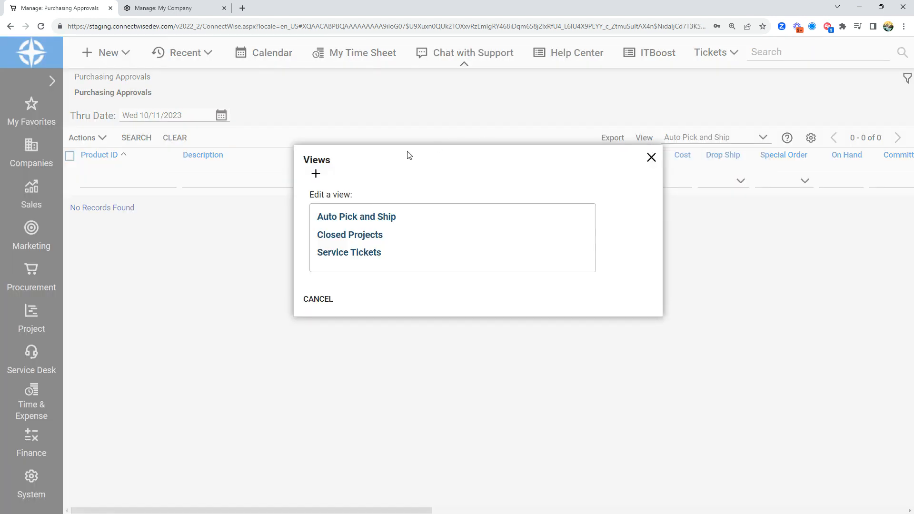
pyautogui.click(363, 220)
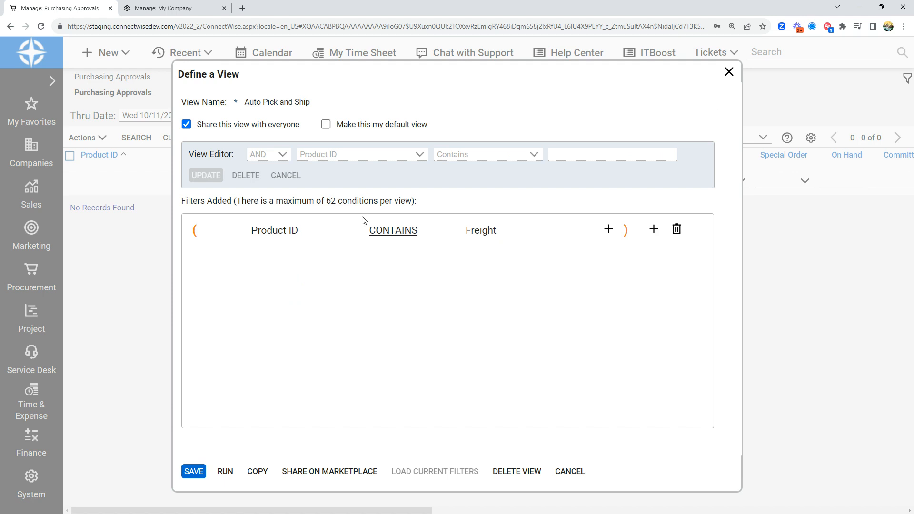
pyautogui.click(654, 230)
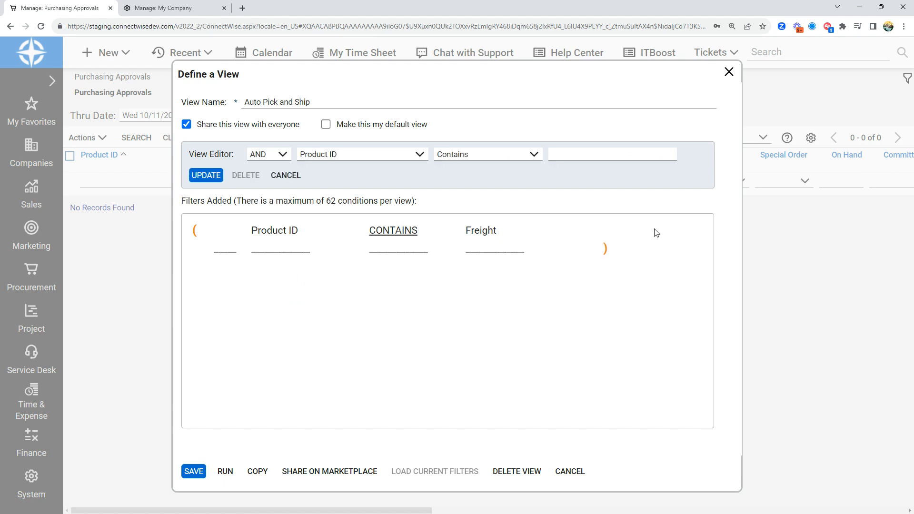
pyautogui.click(282, 154)
pyautogui.click(257, 182)
pyautogui.click(590, 155)
pyautogui.write('Shipping')
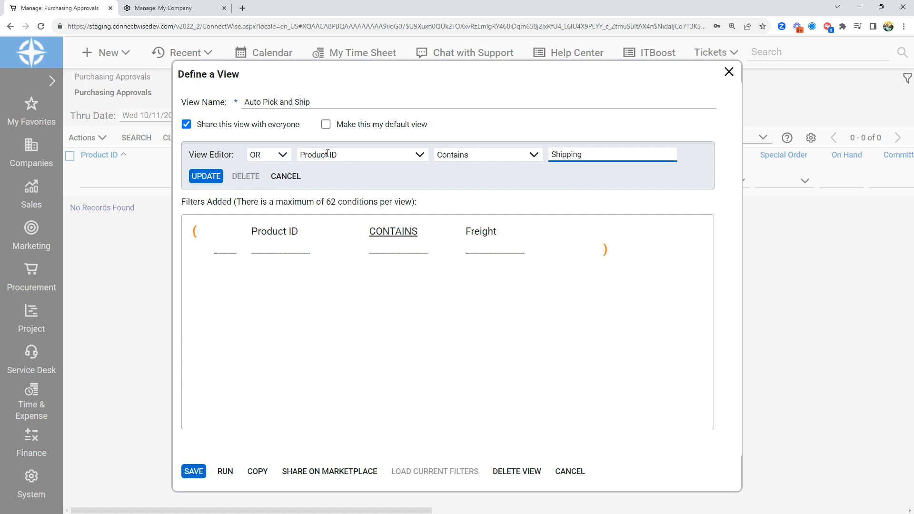
pyautogui.press('Return')
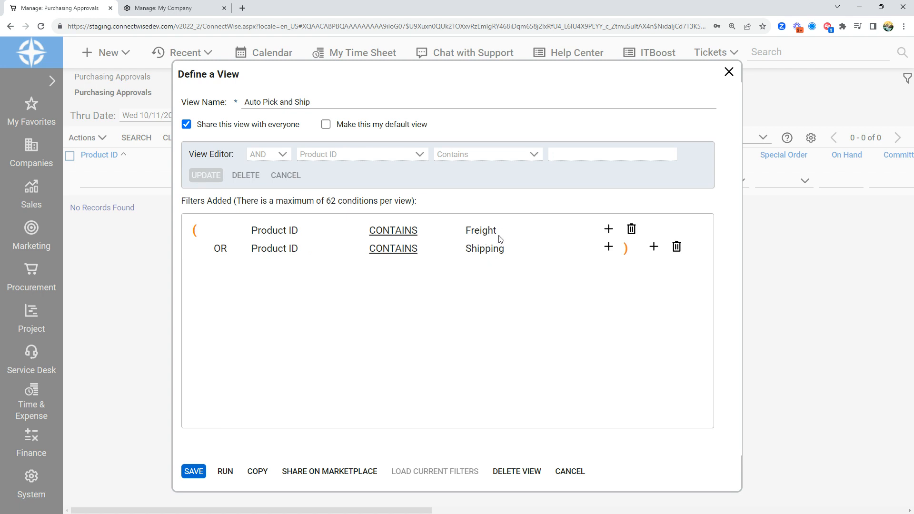
pyautogui.click(193, 472)
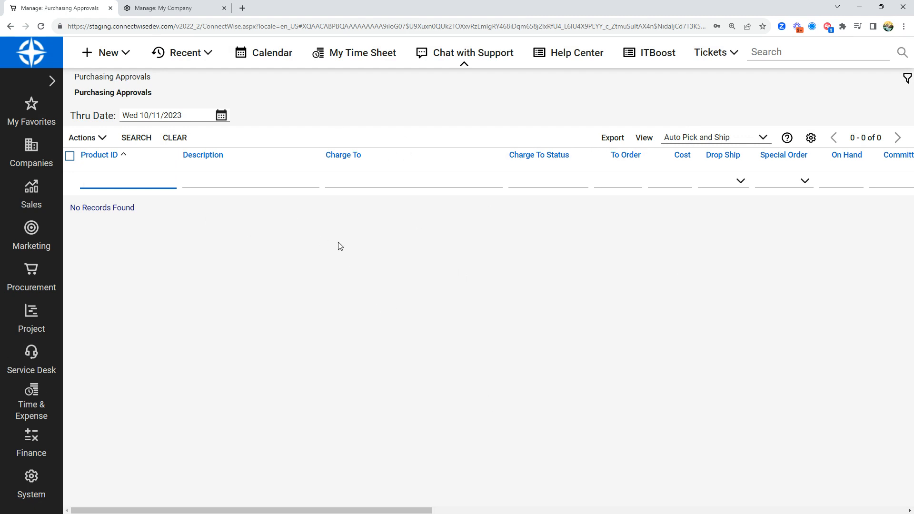
# - Open the list of Procurement screens
pyautogui.click(41, 272)
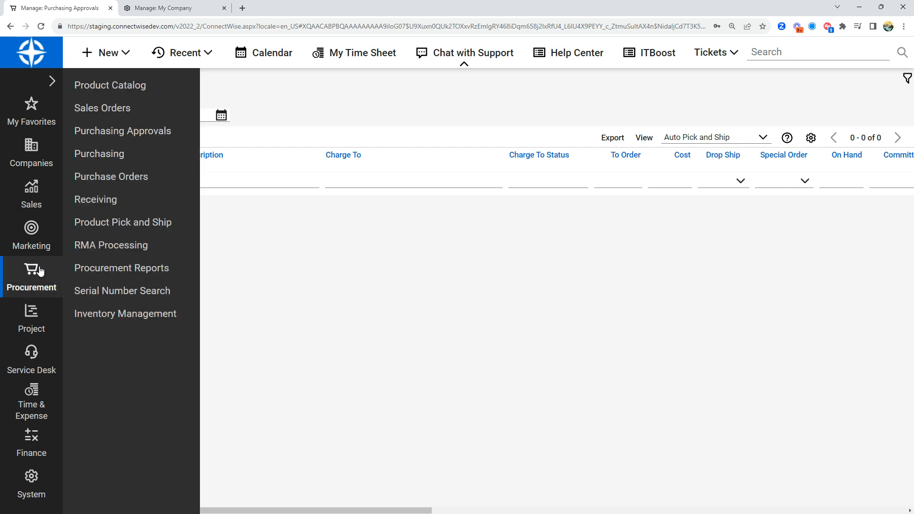